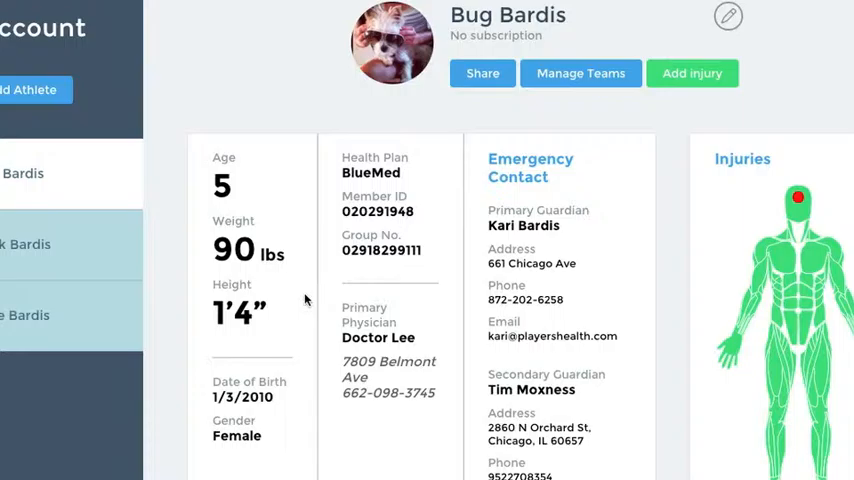
pyautogui.scroll(2, 305, 299)
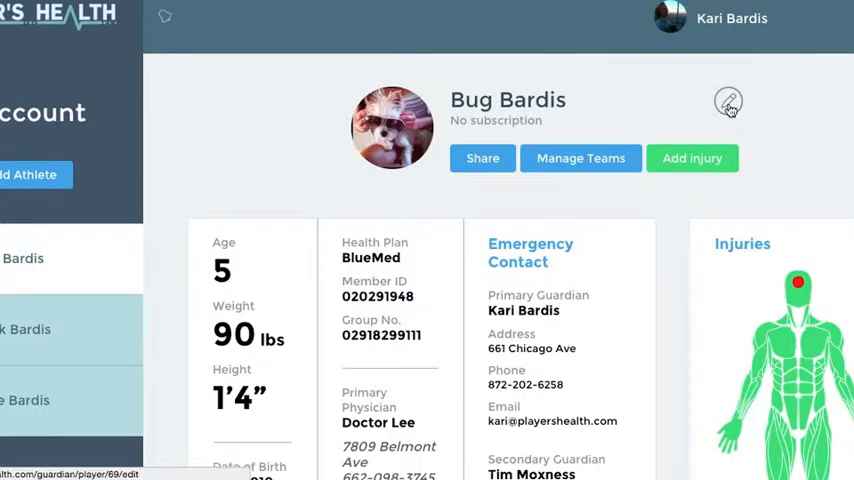
pyautogui.click(728, 102)
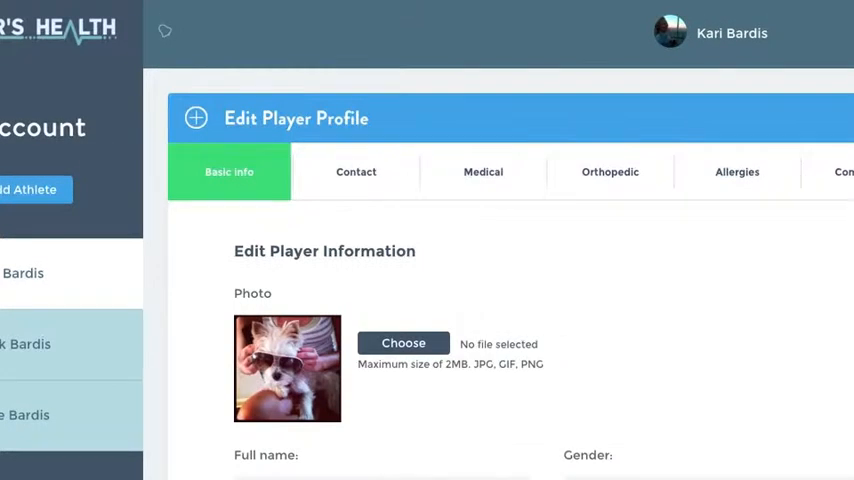
pyautogui.click(840, 172)
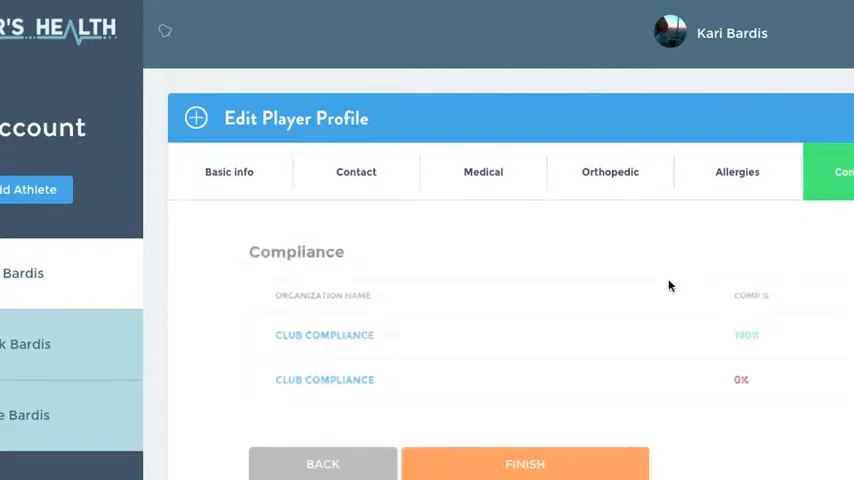
pyautogui.scroll(-1, 669, 286)
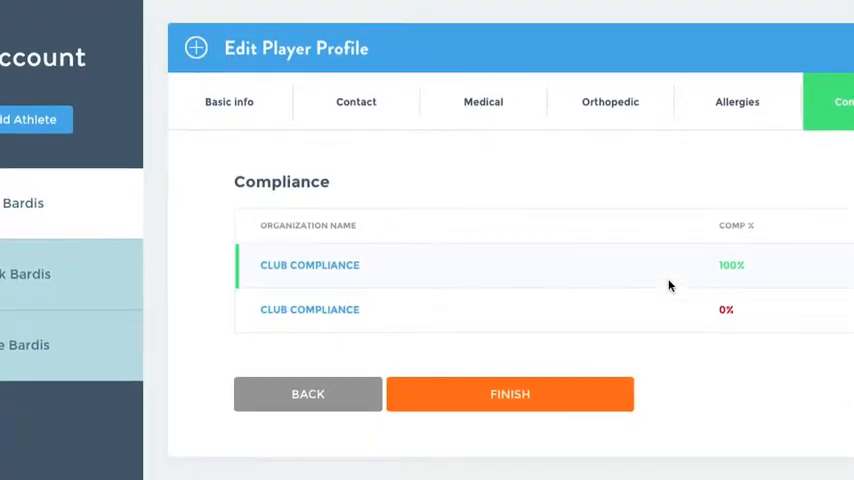
pyautogui.click(420, 326)
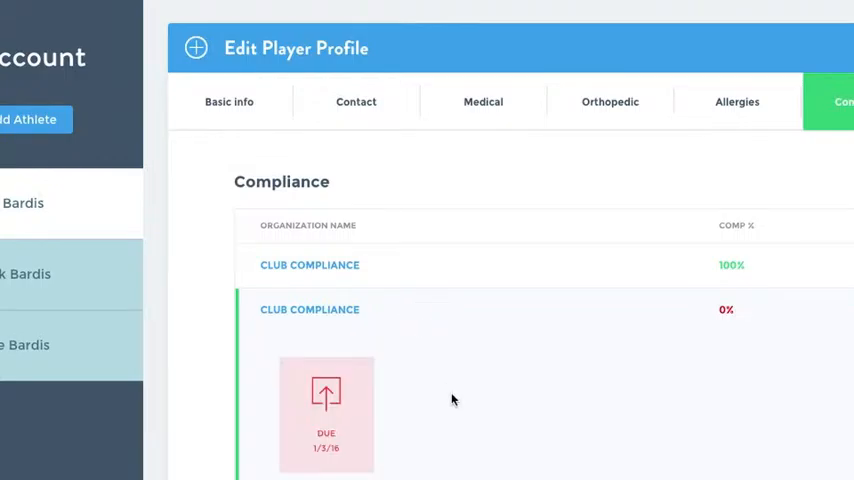
pyautogui.scroll(-2, 452, 400)
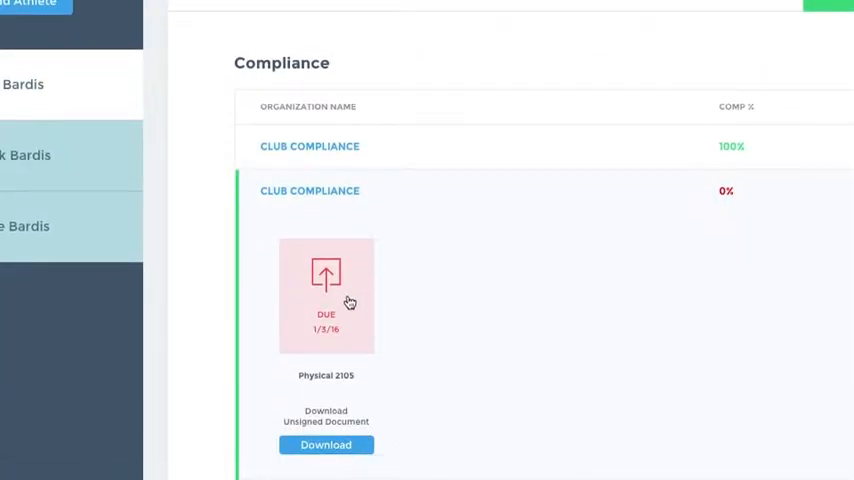
pyautogui.click(89, 91)
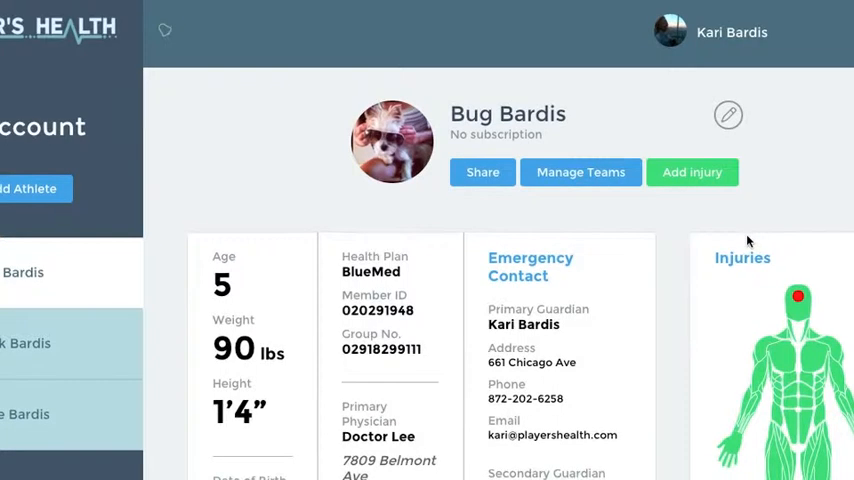
pyautogui.scroll(-6, 747, 238)
pyautogui.scroll(-3, 747, 240)
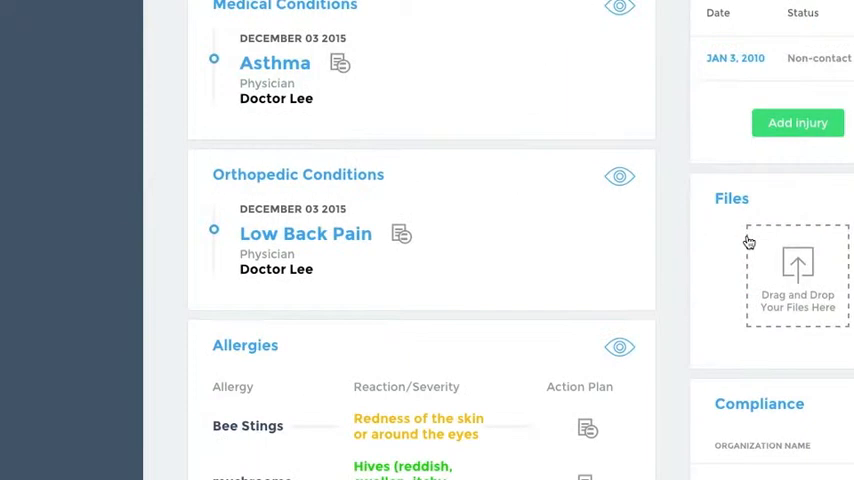
pyautogui.scroll(-3, 747, 240)
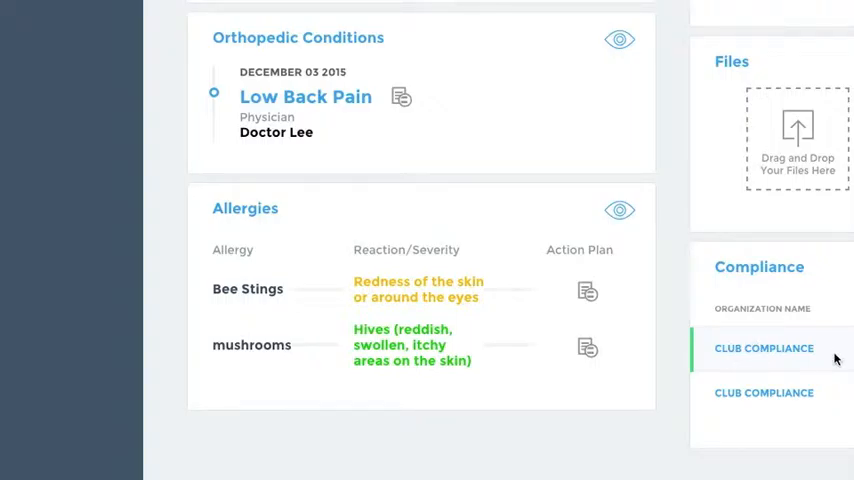
# - Upload the Physical Form file to the 'Physical 2105' item and submit it so it shows complete
pyautogui.click(794, 393)
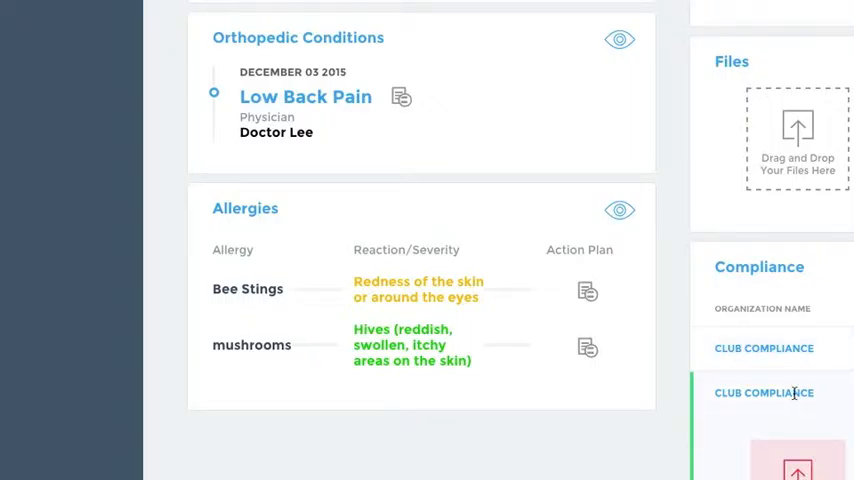
pyautogui.scroll(-3, 661, 417)
pyautogui.scroll(-2, 665, 417)
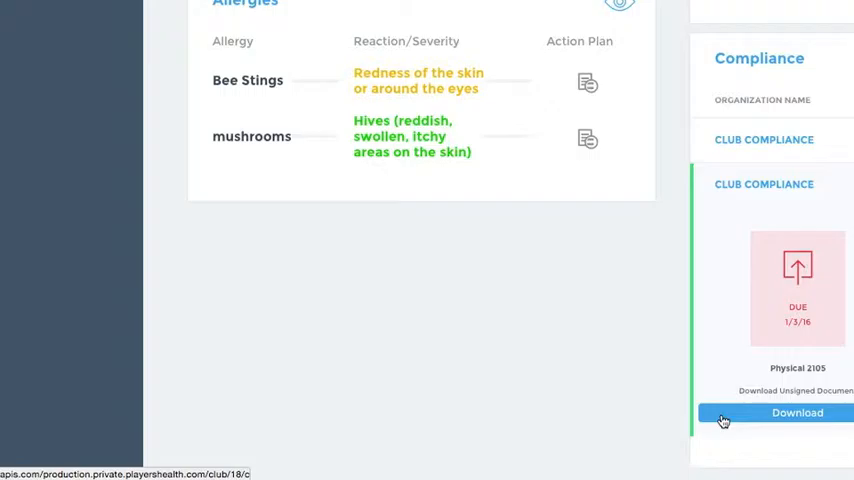
pyautogui.click(791, 321)
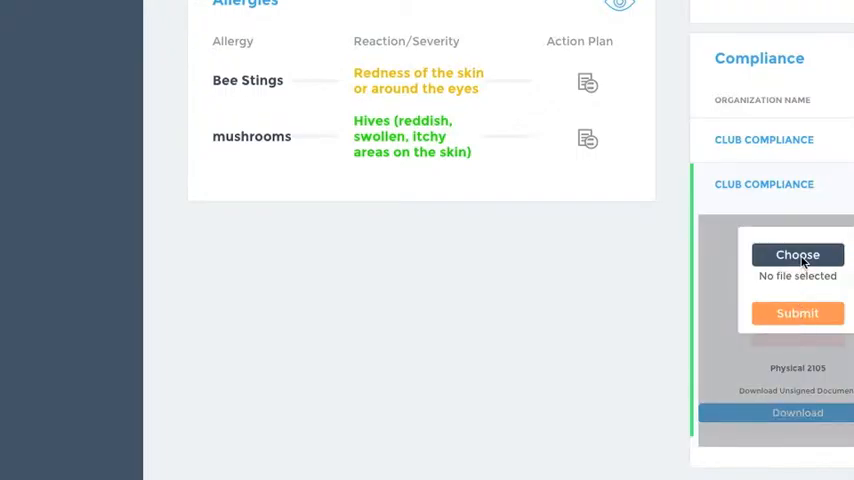
pyautogui.click(803, 262)
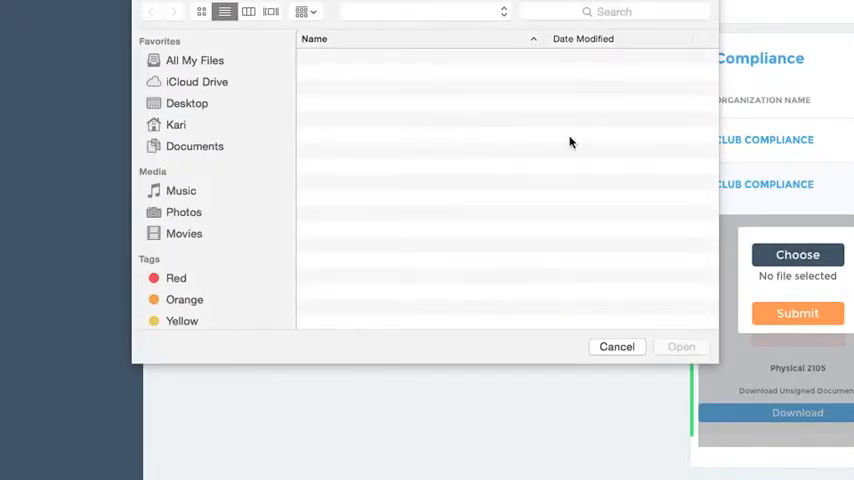
pyautogui.click(349, 120)
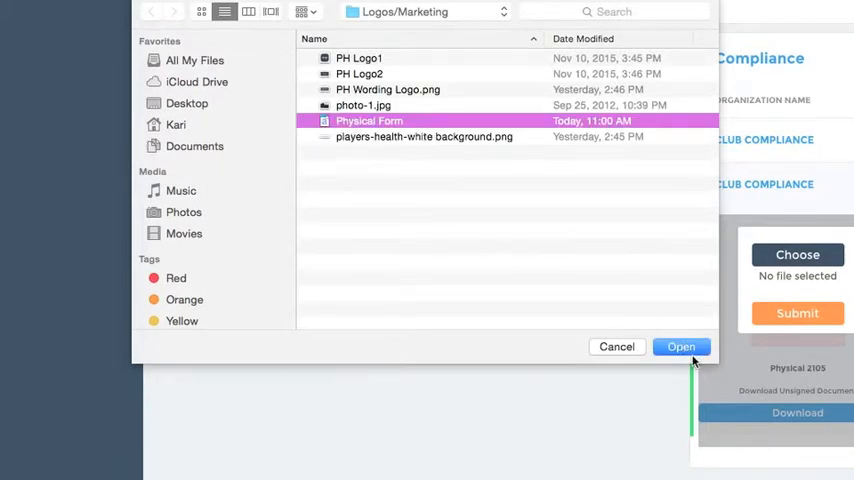
pyautogui.click(683, 347)
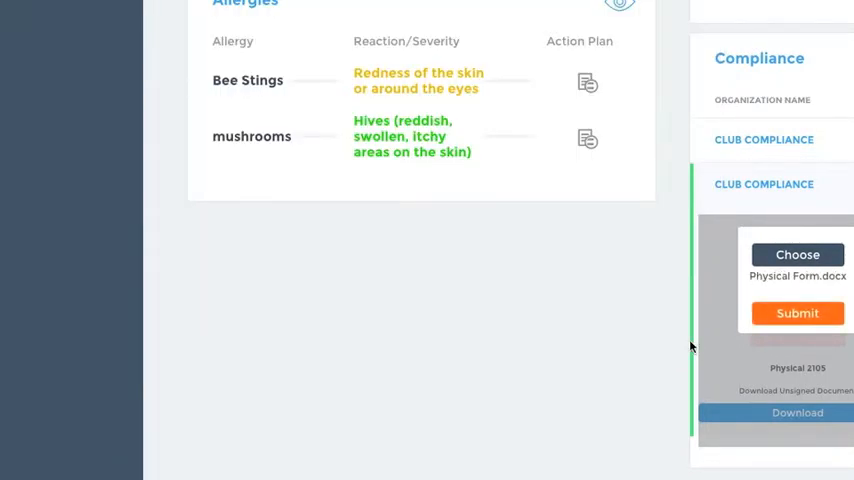
pyautogui.click(797, 316)
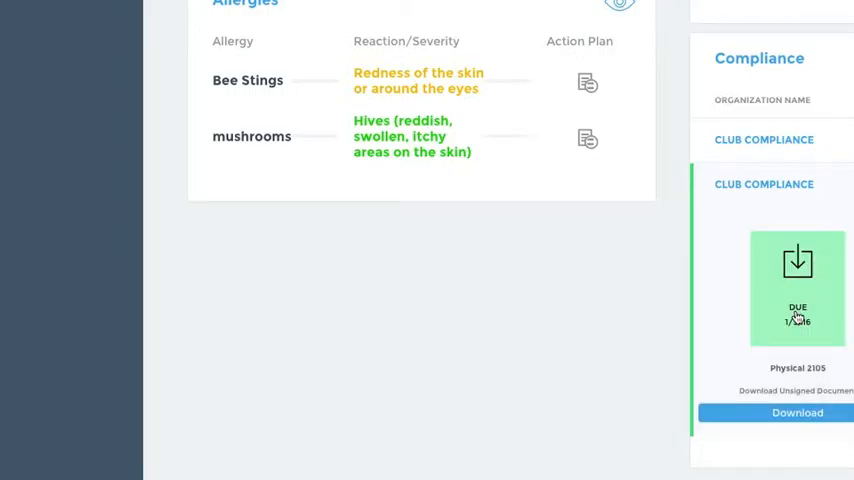